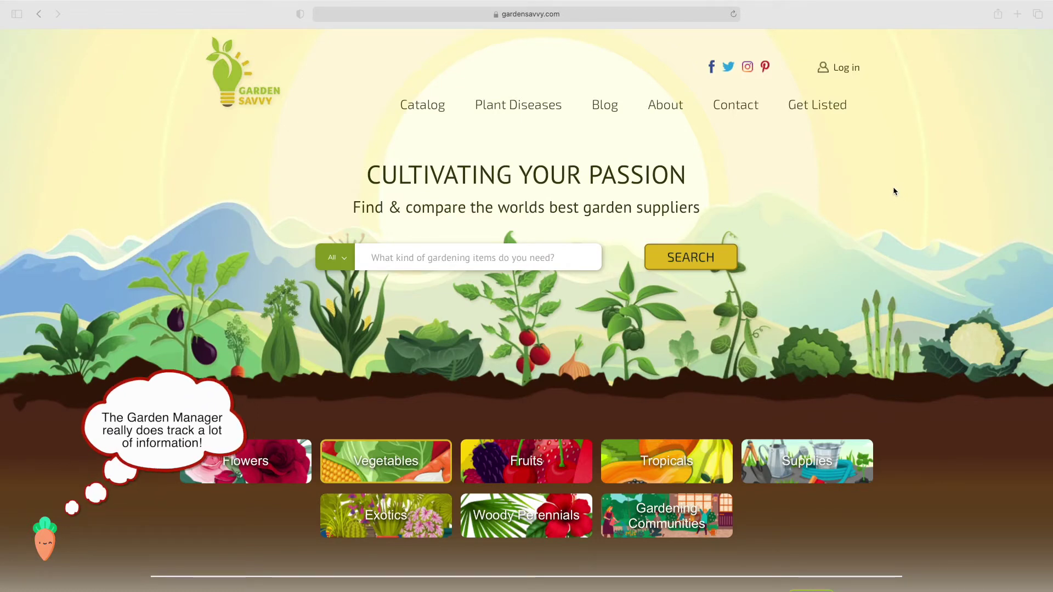
Step: Sign in with Log in at the top right to reach the account Dashboard
{"action": "left_click", "coordinate": [840, 71]}
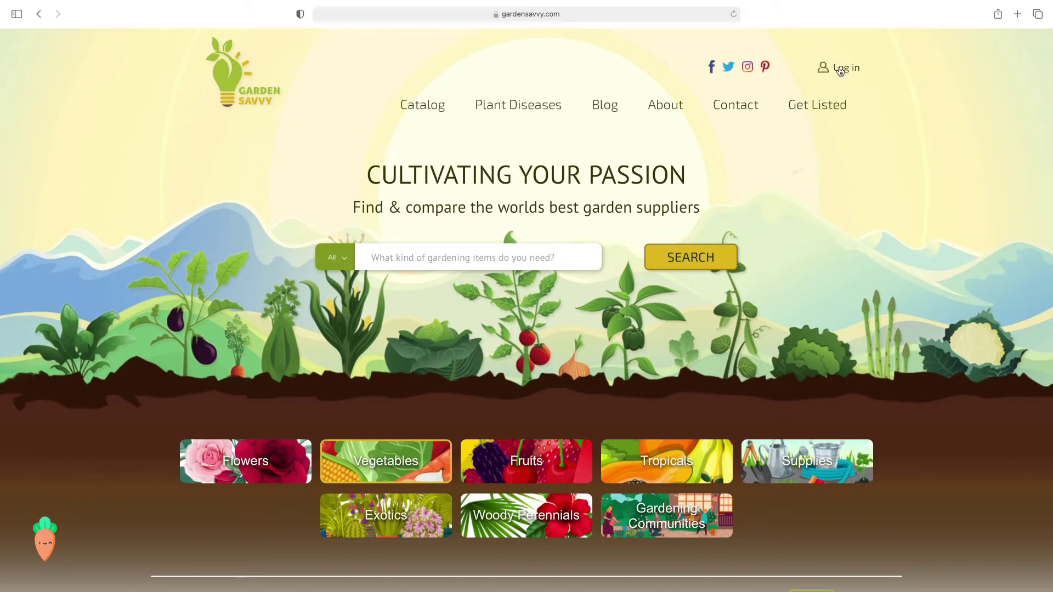
{"action": "left_click", "coordinate": [840, 71]}
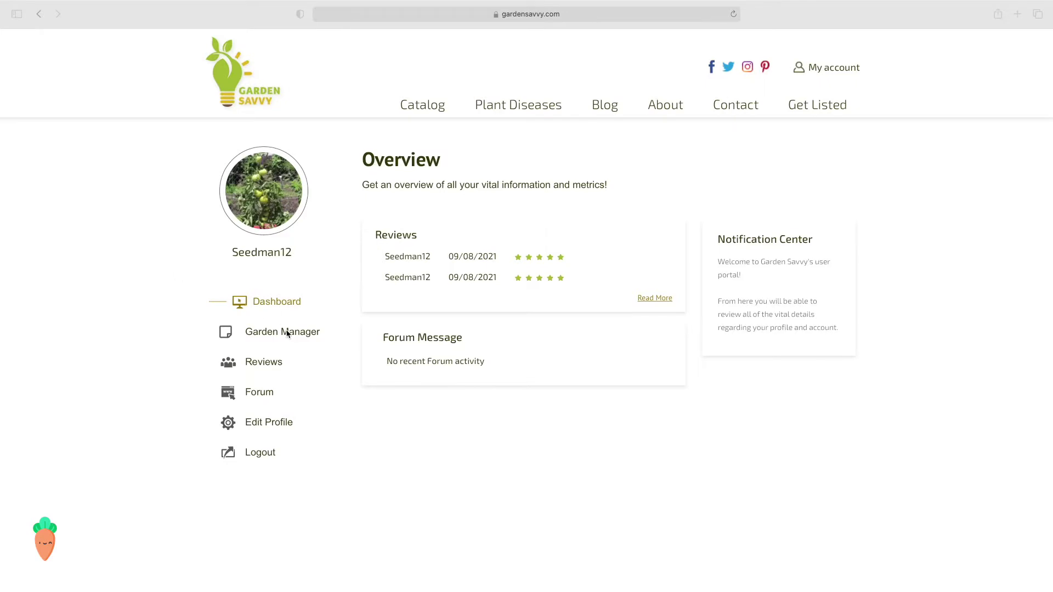
Step: Open Garden Manager and browse its Suppliers, Pests & Diseases, Growing Guides and Groups tabs
{"action": "left_click", "coordinate": [294, 337]}
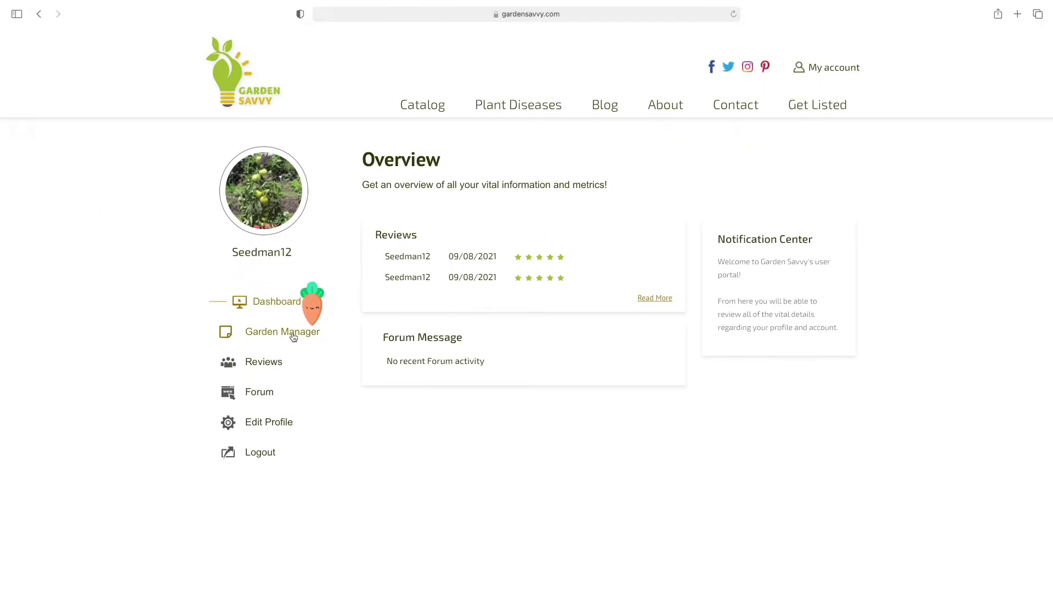
{"action": "left_click", "coordinate": [293, 337]}
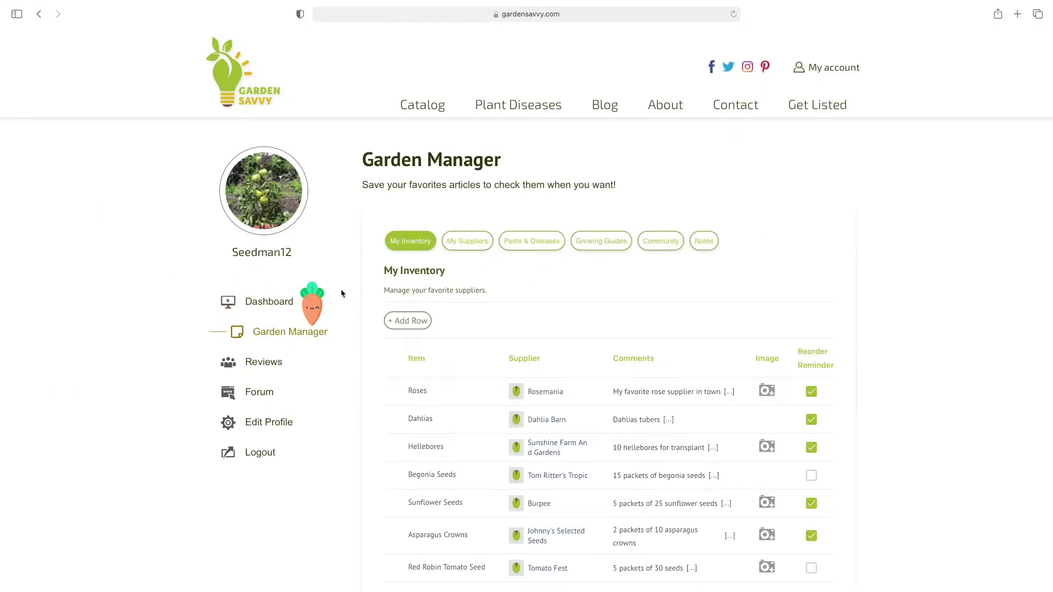
{"action": "left_click", "coordinate": [469, 241]}
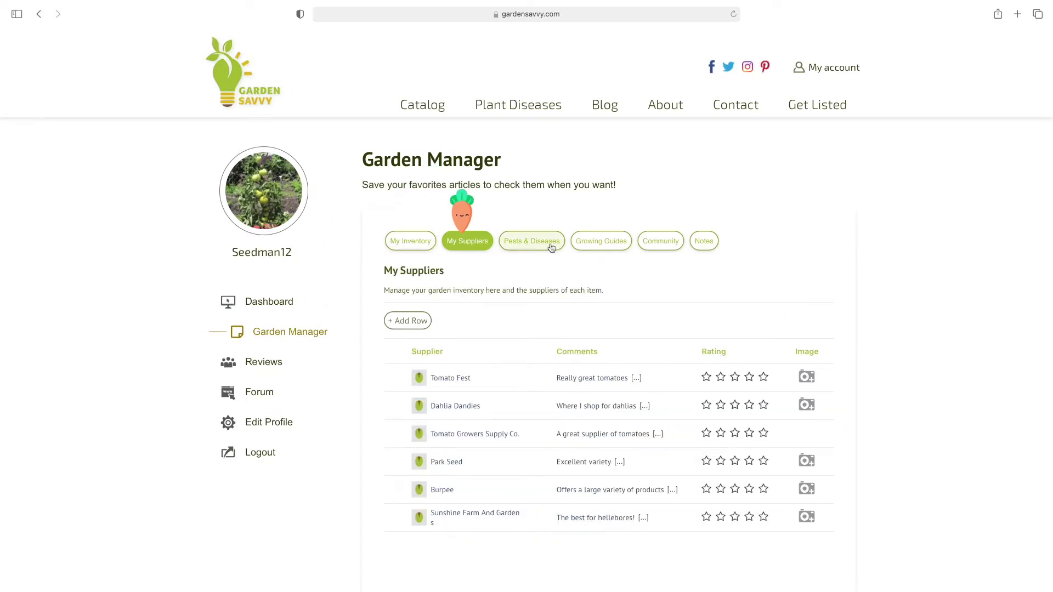
{"action": "left_click", "coordinate": [550, 247]}
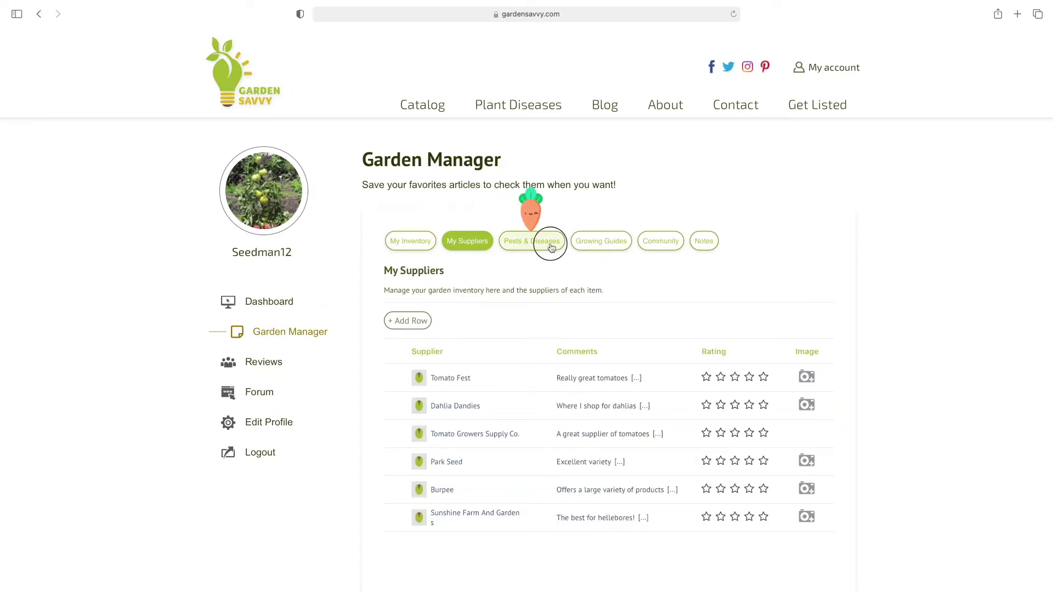
{"action": "left_click", "coordinate": [608, 249]}
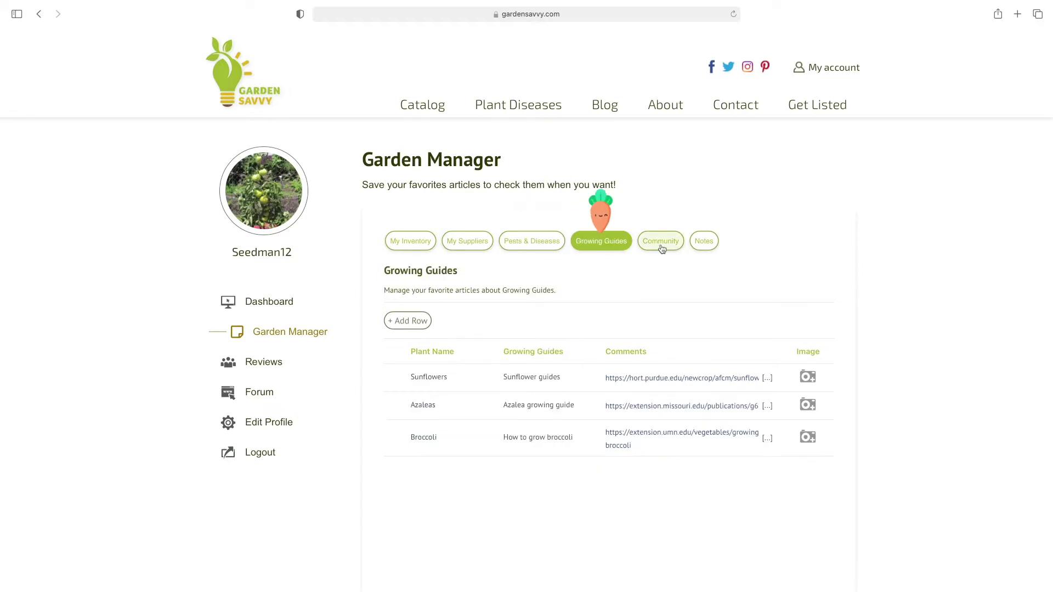
{"action": "left_click", "coordinate": [662, 248]}
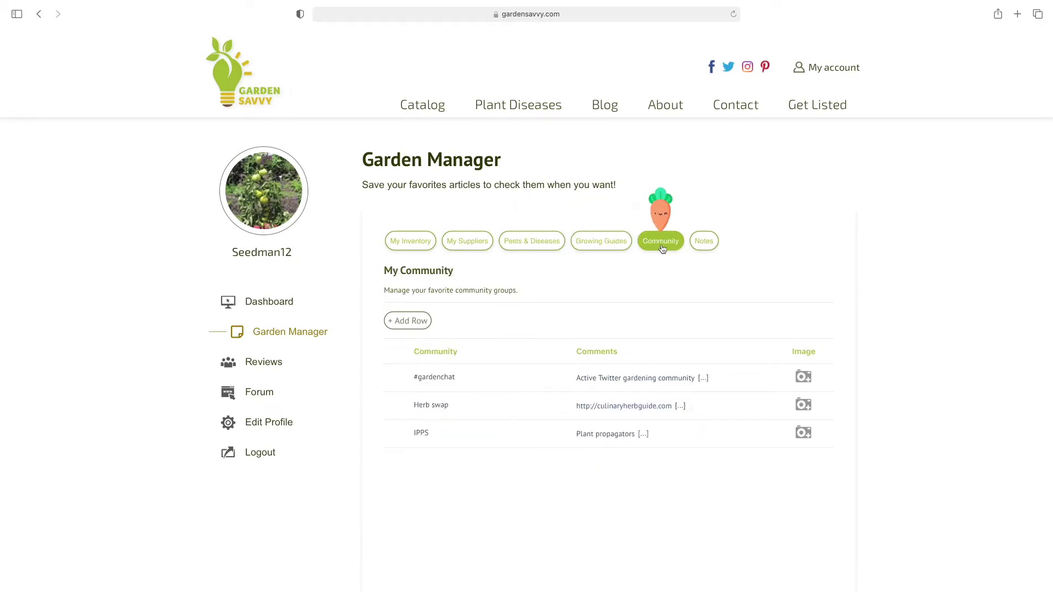
Step: In Notes, expand and collapse the Tomatoes folder, then start a new note
{"action": "left_click", "coordinate": [707, 248]}
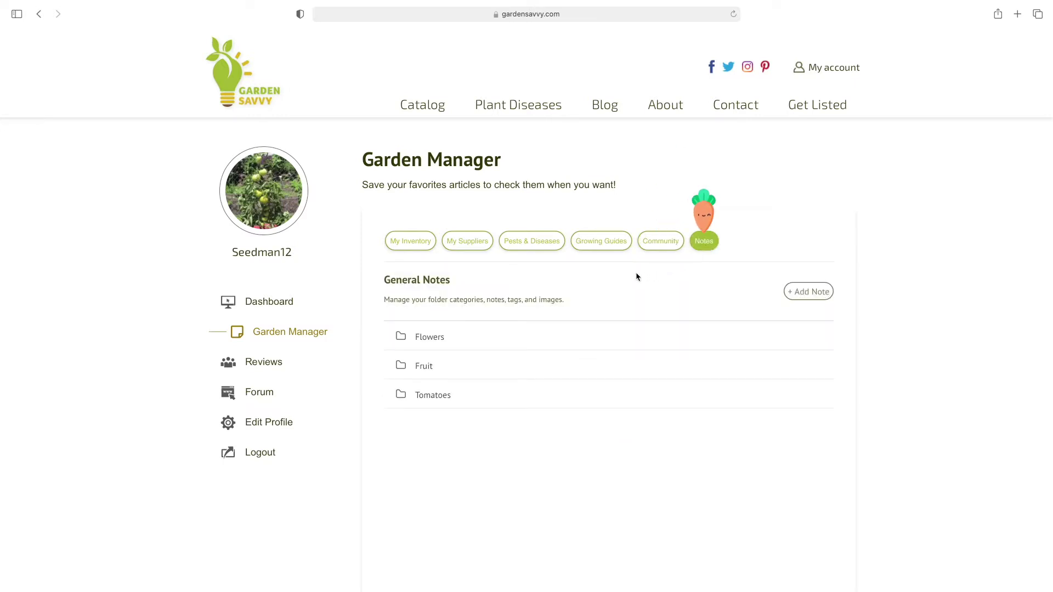
{"action": "left_click", "coordinate": [400, 395]}
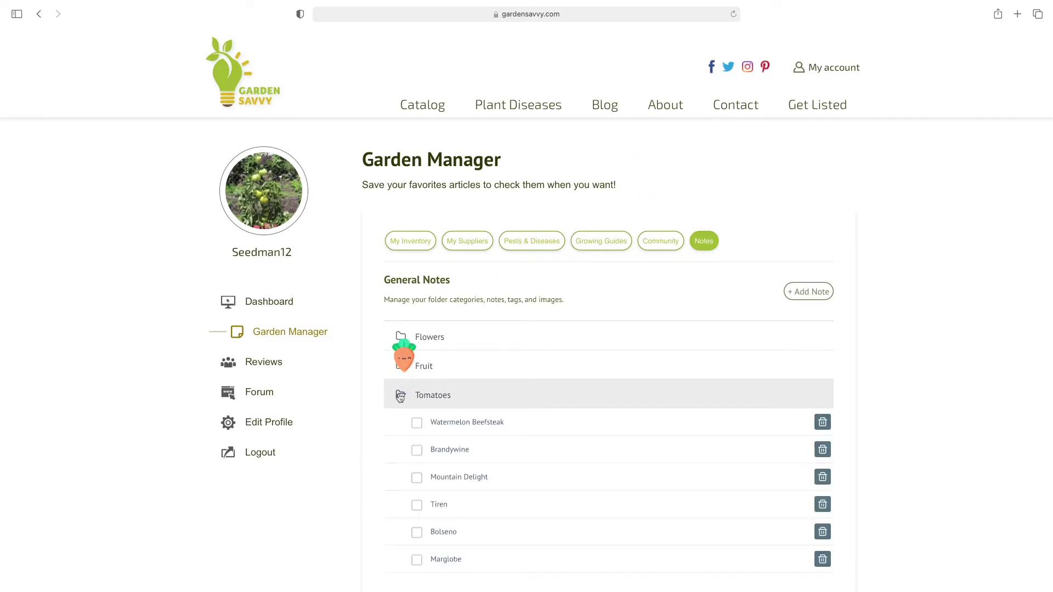
{"action": "left_click", "coordinate": [400, 395]}
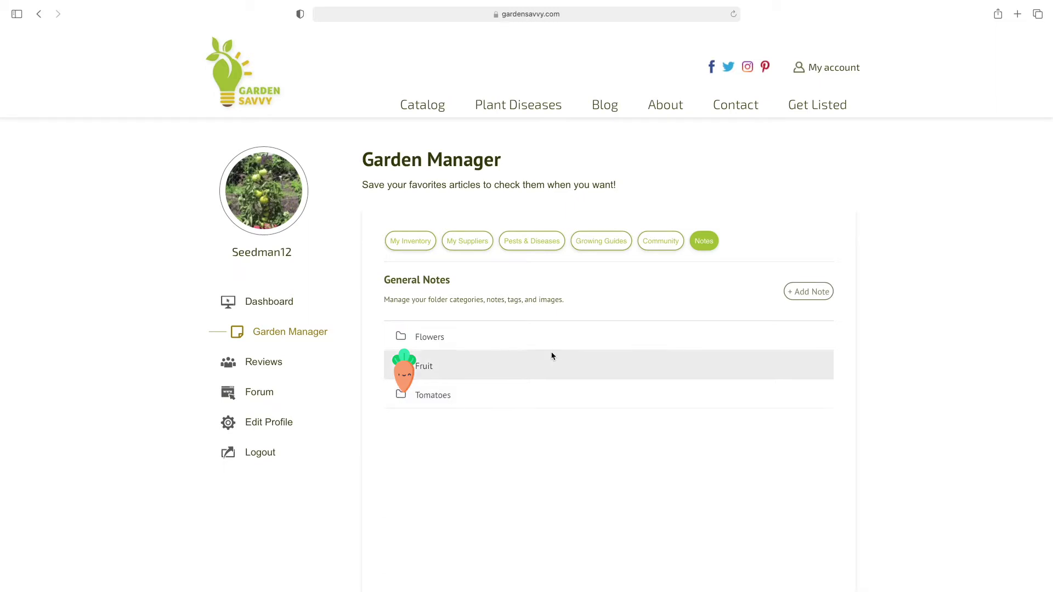
{"action": "left_click", "coordinate": [805, 293]}
Step: Enter the title 'Carrot not growing well' and a note about tightly packed soil
{"action": "left_click", "coordinate": [629, 289]}
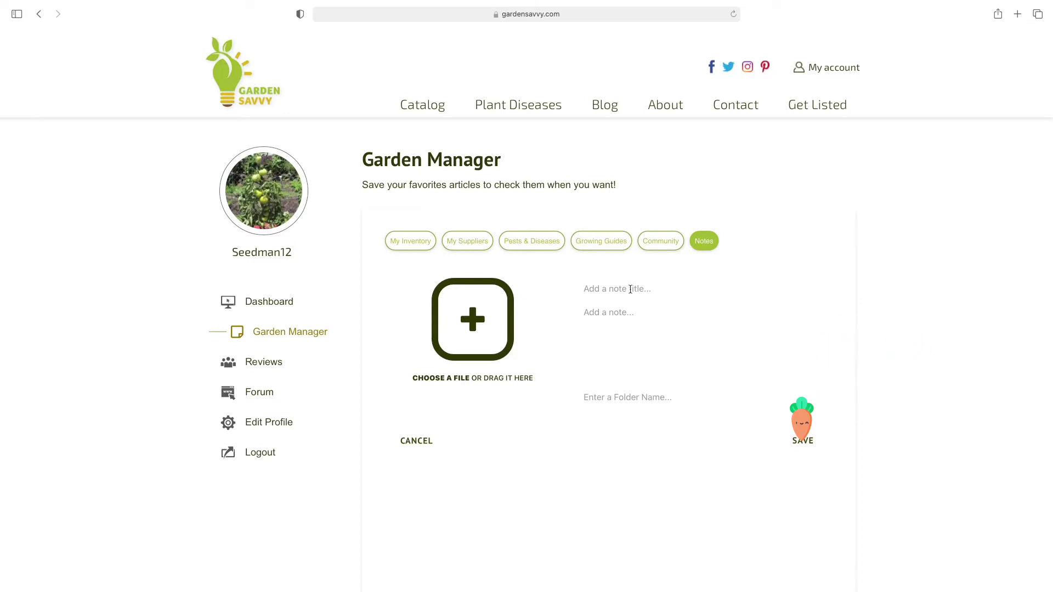
{"action": "type", "text": "Carrot not growing well"}
{"action": "key", "text": "Tab"}
{"action": "type", "text": "My carrots are not growing large because of tightly packed soil."}
Step: Attach the Carrot.HEIC photo to the note
{"action": "left_click", "coordinate": [493, 312]}
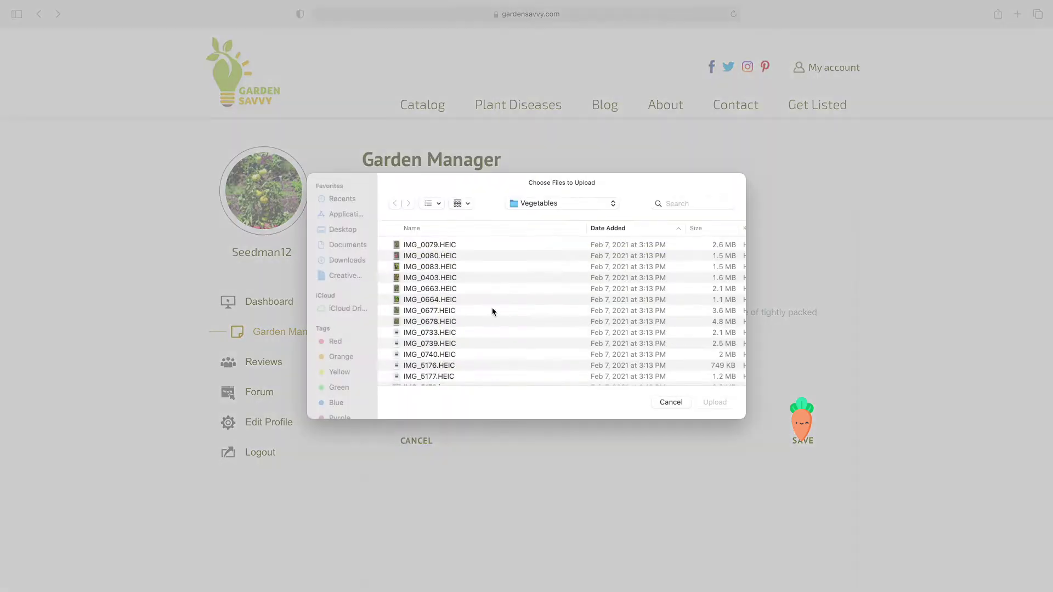
{"action": "scroll", "coordinate": [473, 292], "scroll_direction": "down", "scroll_amount": 5}
{"action": "scroll", "coordinate": [473, 292], "scroll_direction": "down", "scroll_amount": 5}
{"action": "scroll", "coordinate": [473, 292], "scroll_direction": "down", "scroll_amount": 5}
{"action": "scroll", "coordinate": [473, 292], "scroll_direction": "down", "scroll_amount": 5}
{"action": "scroll", "coordinate": [473, 293], "scroll_direction": "down", "scroll_amount": 5}
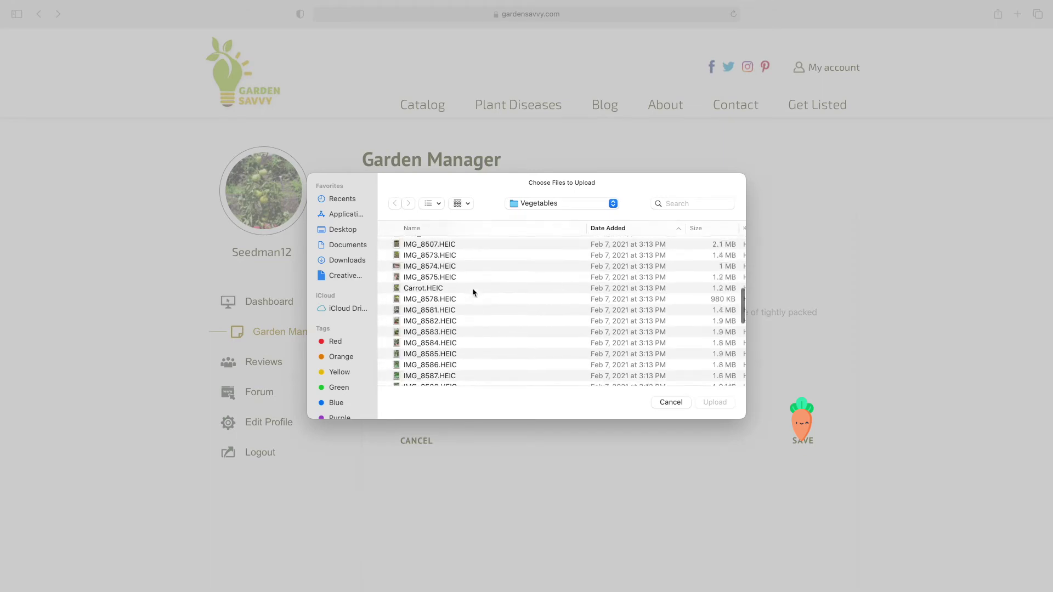
{"action": "left_click", "coordinate": [412, 291]}
{"action": "left_click", "coordinate": [714, 403]}
Step: File the note under a new Vegetables folder, save it, and open it from there
{"action": "left_click", "coordinate": [654, 400]}
{"action": "type", "text": "Vegetables"}
{"action": "left_click", "coordinate": [607, 428]}
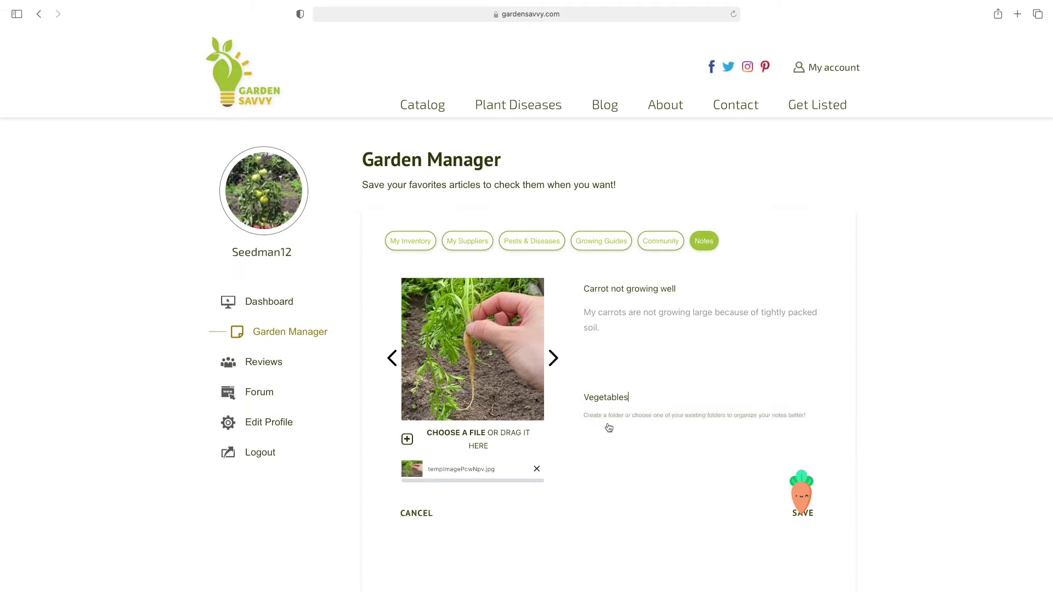
{"action": "left_click", "coordinate": [803, 514]}
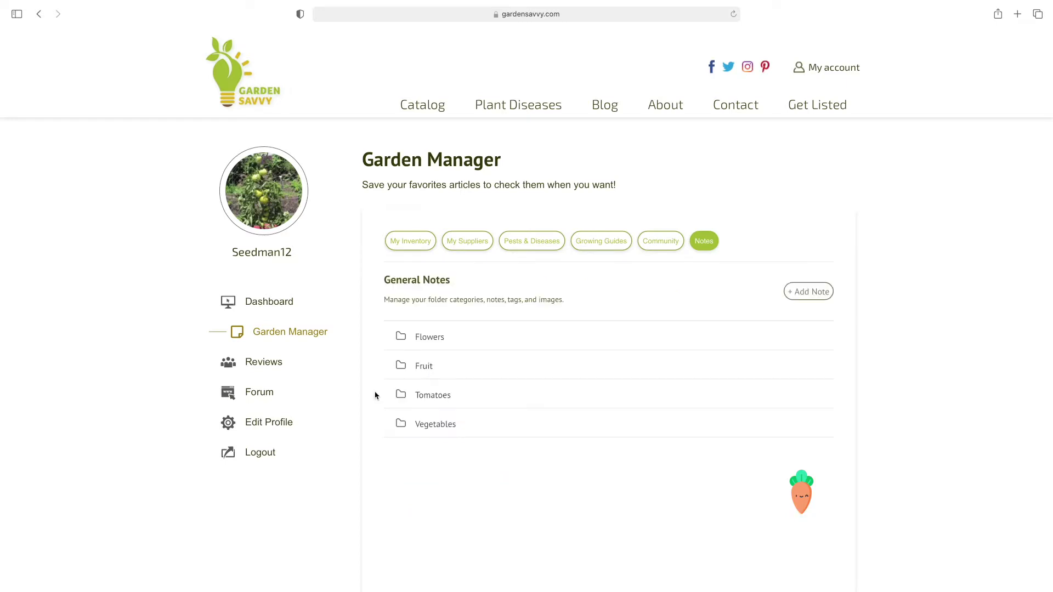
{"action": "left_click", "coordinate": [401, 425]}
{"action": "left_click", "coordinate": [450, 453]}
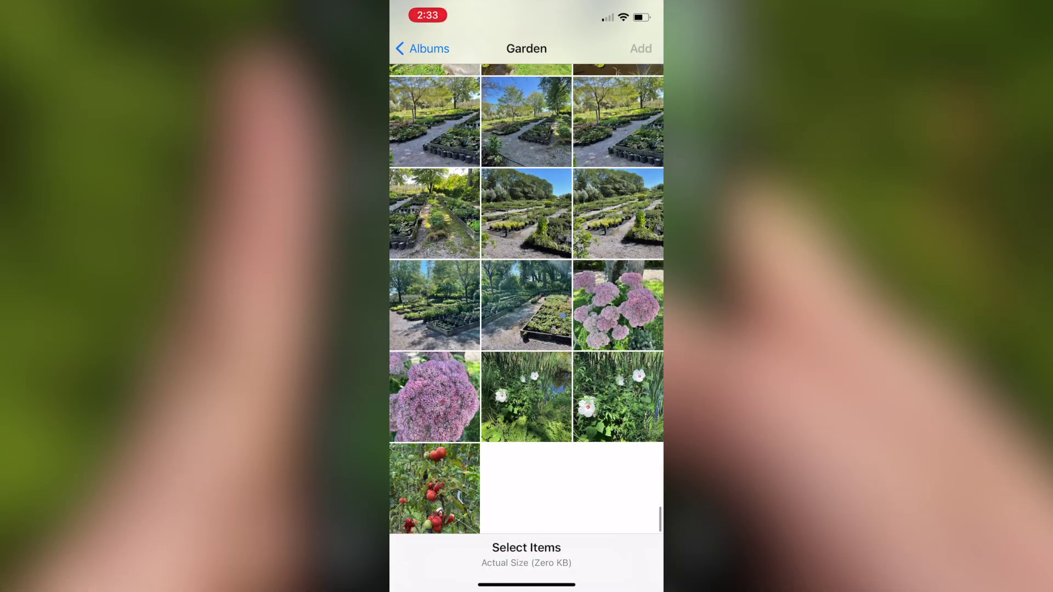
Step: Add a tomato photo from the Garden album to the new note
{"action": "left_click", "coordinate": [434, 488]}
{"action": "left_click", "coordinate": [640, 48]}
{"action": "scroll", "coordinate": [526, 274], "scroll_direction": "down", "scroll_amount": 3}
Step: Enter title 'Tomato leaf blight', text 'Purchase fungicide to fix' and folder Tomatoes
{"action": "left_click", "coordinate": [455, 407]}
{"action": "type", "text": "T"}
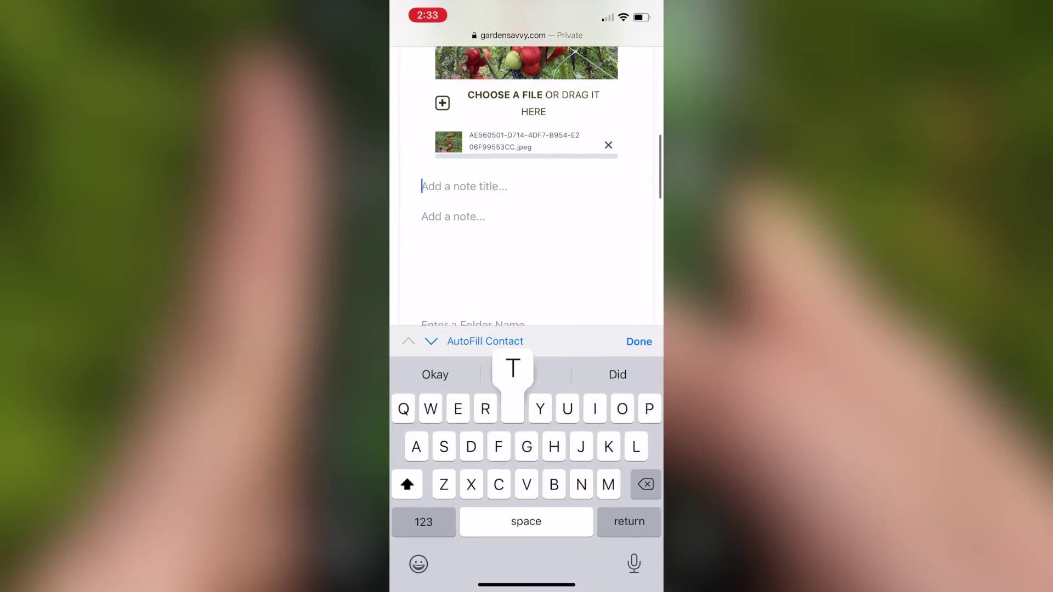
{"action": "type", "text": "omato leaf blight"}
{"action": "left_click", "coordinate": [431, 341]}
{"action": "type", "text": "Purchase "}
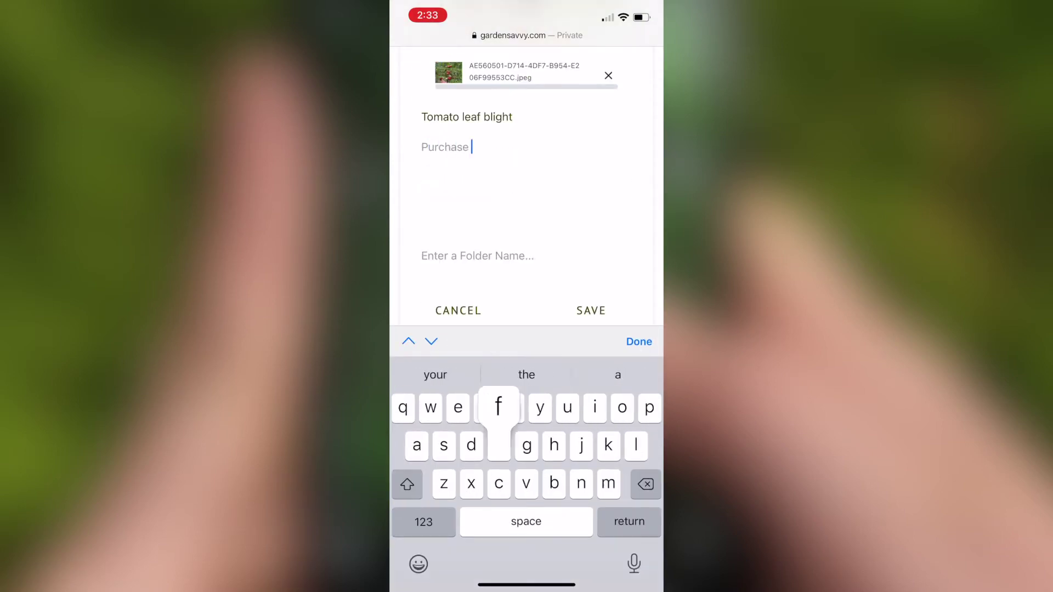
{"action": "type", "text": "fungicide to fix"}
{"action": "left_click", "coordinate": [431, 341]}
{"action": "type", "text": "Tomatoes"}
{"action": "left_click", "coordinate": [638, 341]}
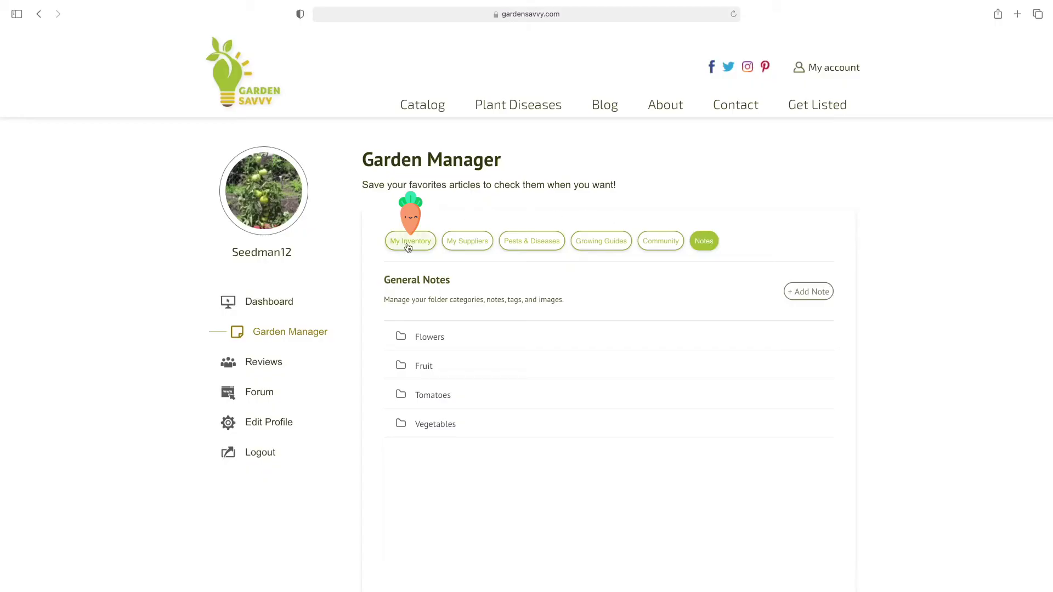
Step: In the seed and plant inventory, start a folder named 'New Folder', then cancel it
{"action": "left_click", "coordinate": [407, 244]}
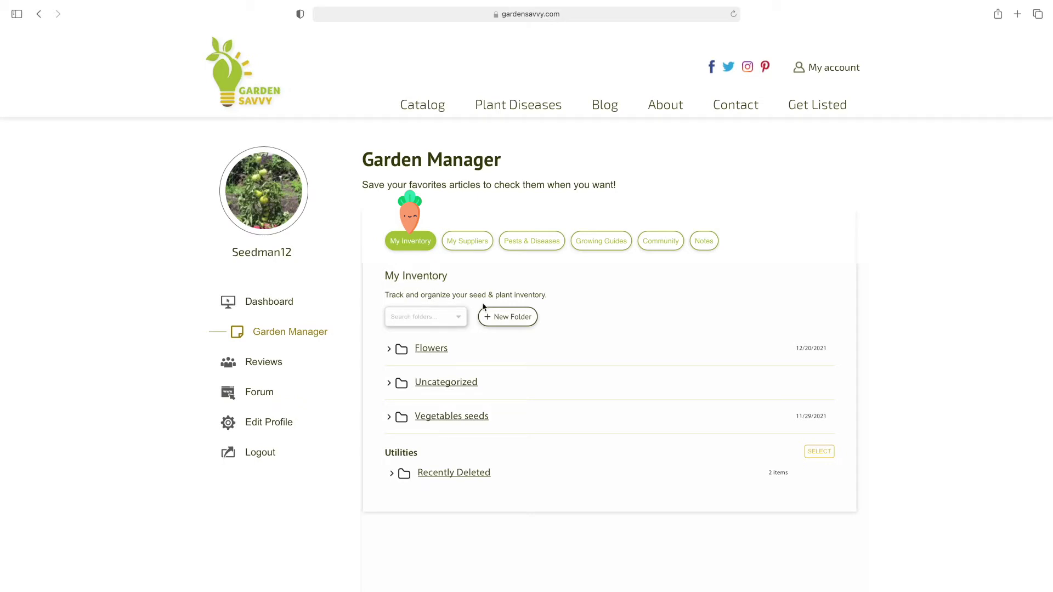
{"action": "left_click", "coordinate": [504, 323]}
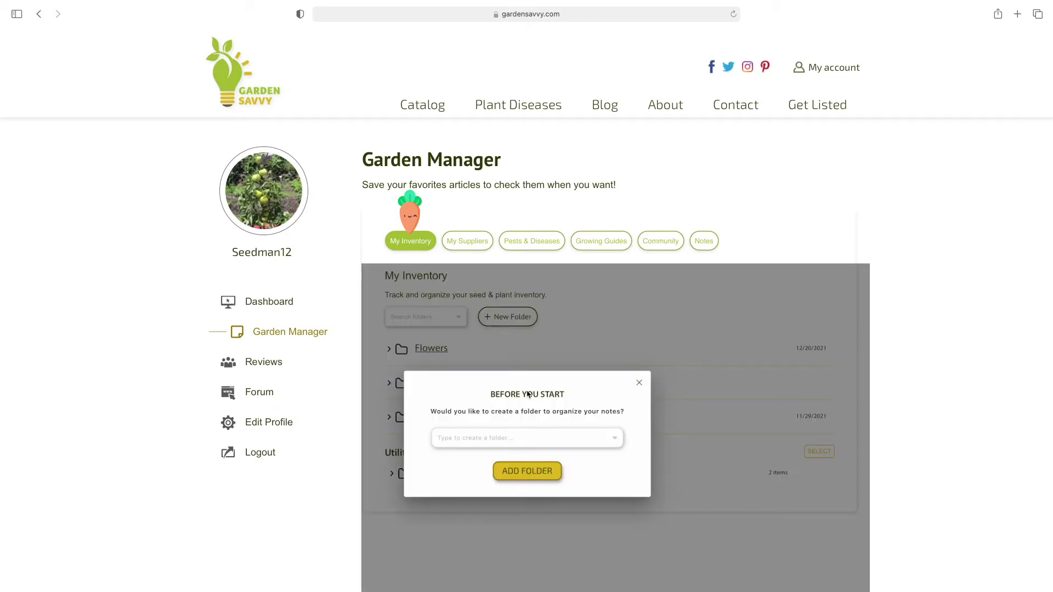
{"action": "left_click", "coordinate": [613, 441]}
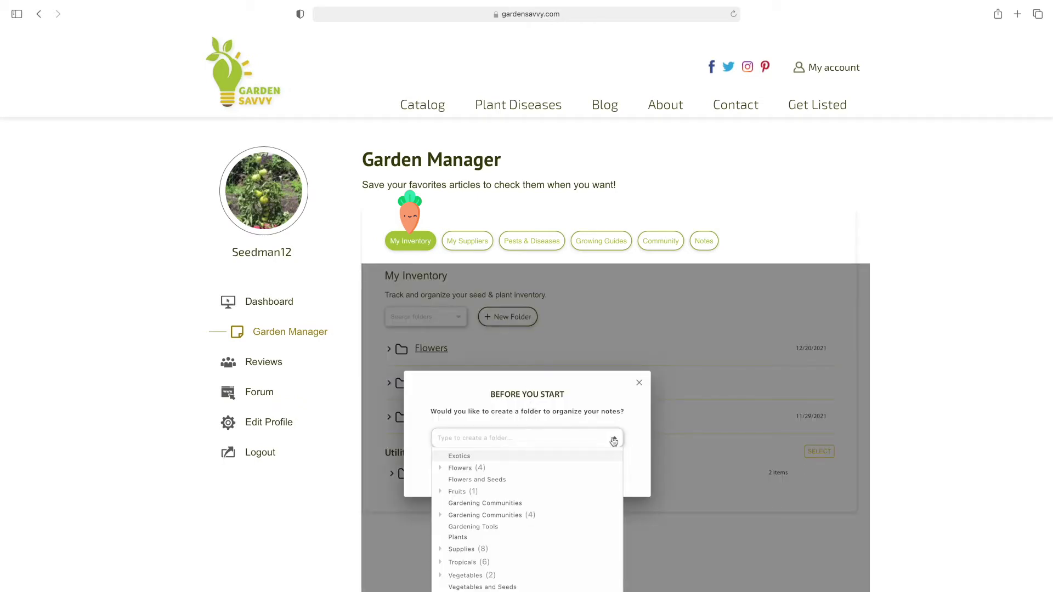
{"action": "left_click", "coordinate": [613, 442]}
{"action": "type", "text": "New Folder"}
{"action": "left_click", "coordinate": [639, 382]}
Step: Expand Vegetables seeds and try adding an item and a 'New Folder' subfolder, then dismiss
{"action": "left_click", "coordinate": [389, 419]}
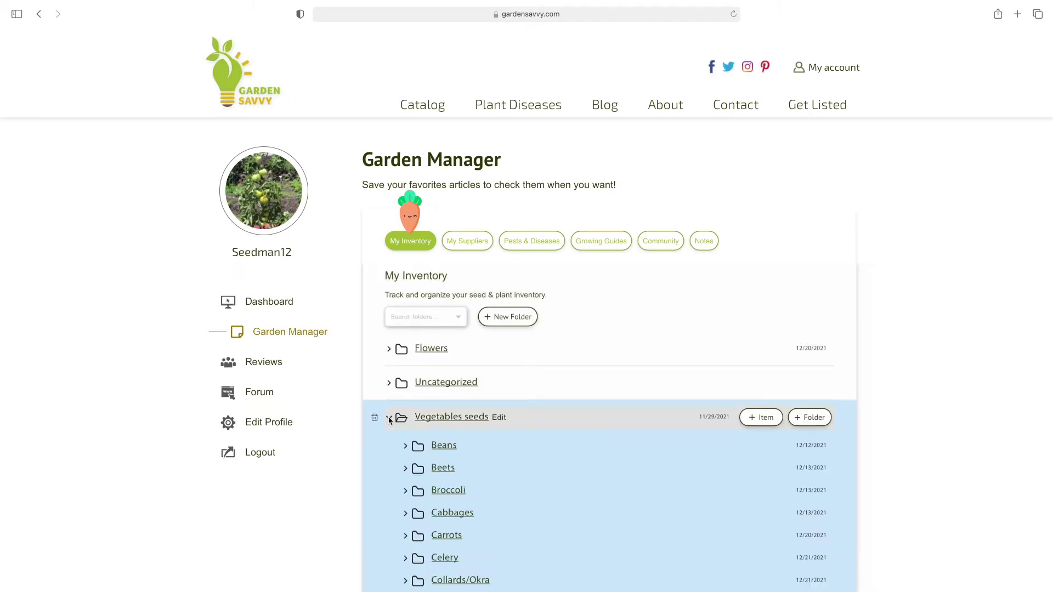
{"action": "left_click", "coordinate": [763, 421]}
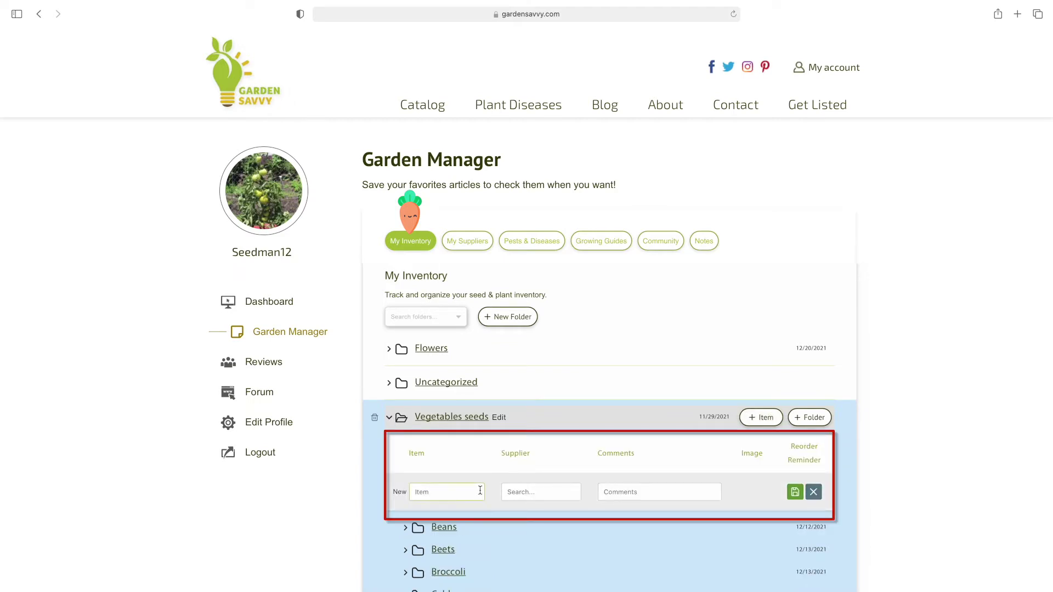
{"action": "left_click", "coordinate": [813, 492]}
{"action": "left_click", "coordinate": [809, 417]}
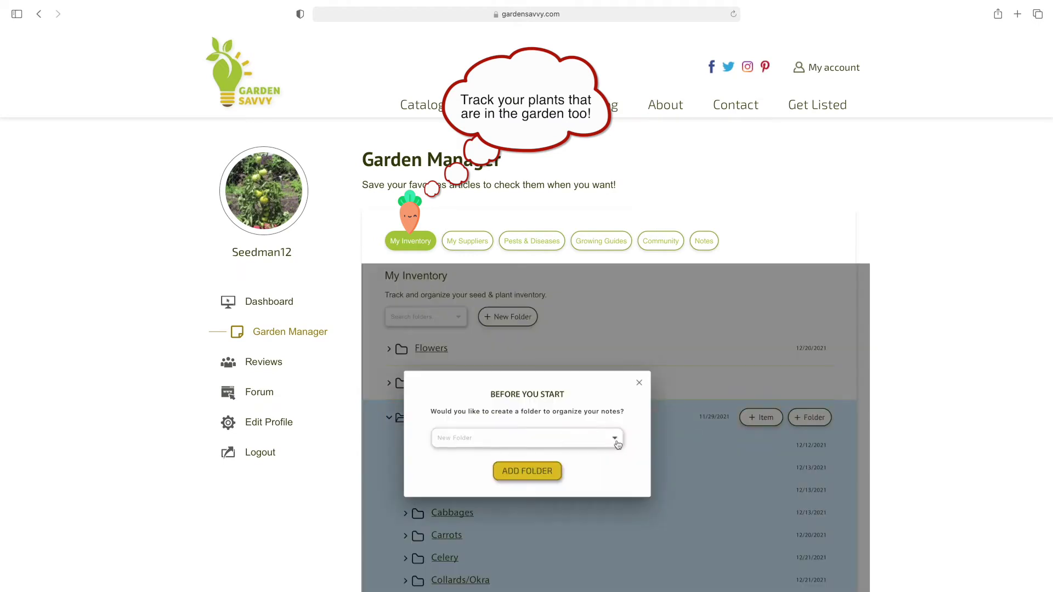
{"action": "left_click", "coordinate": [618, 444]}
{"action": "left_click", "coordinate": [617, 444]}
{"action": "type", "text": "New Folder"}
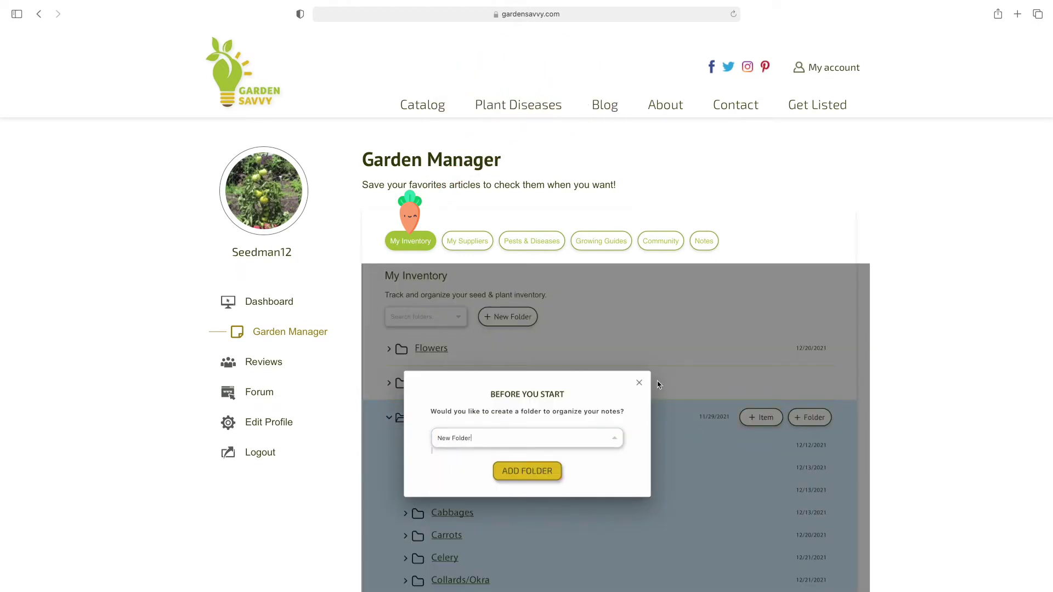
{"action": "left_click", "coordinate": [637, 383]}
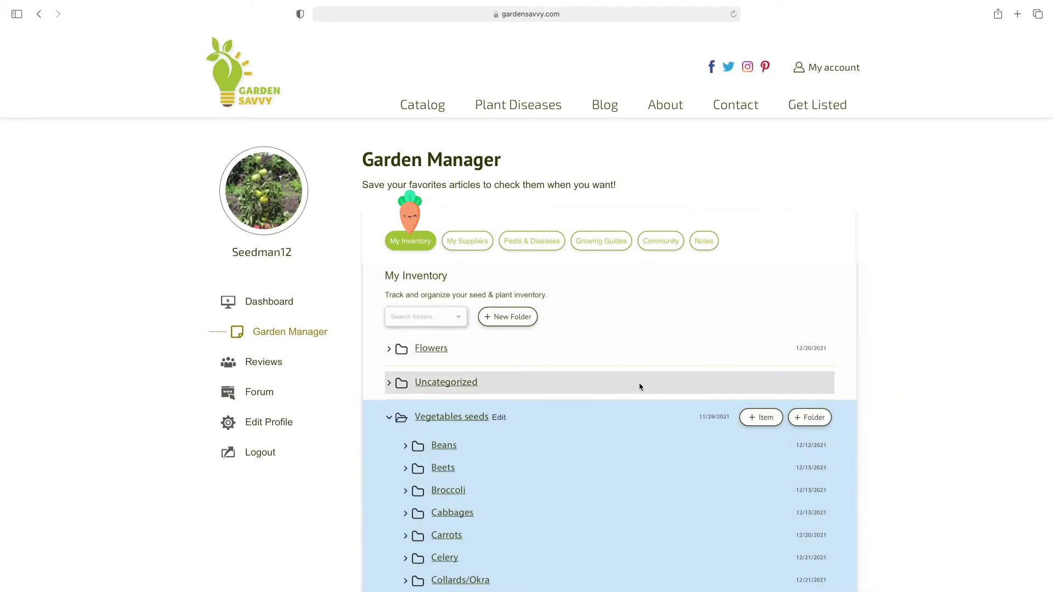
Step: Expand Broccoli, drag Bay Meadows HYB toward Beets, and show My Suppliers
{"action": "left_click", "coordinate": [405, 492]}
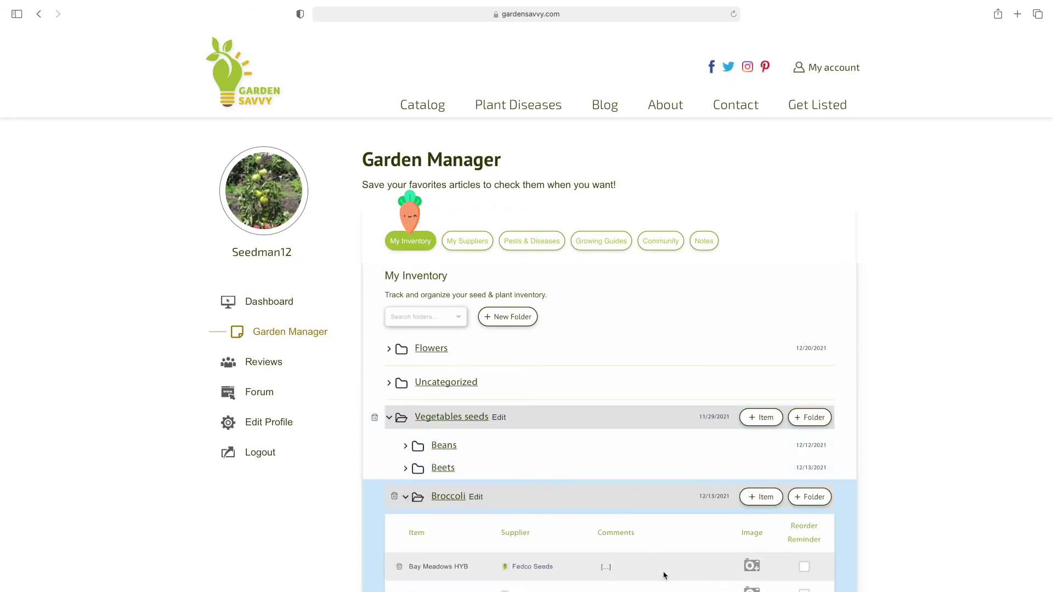
{"action": "left_click_drag", "start_coordinate": [663, 573], "coordinate": [646, 517]}
{"action": "left_click", "coordinate": [465, 242]}
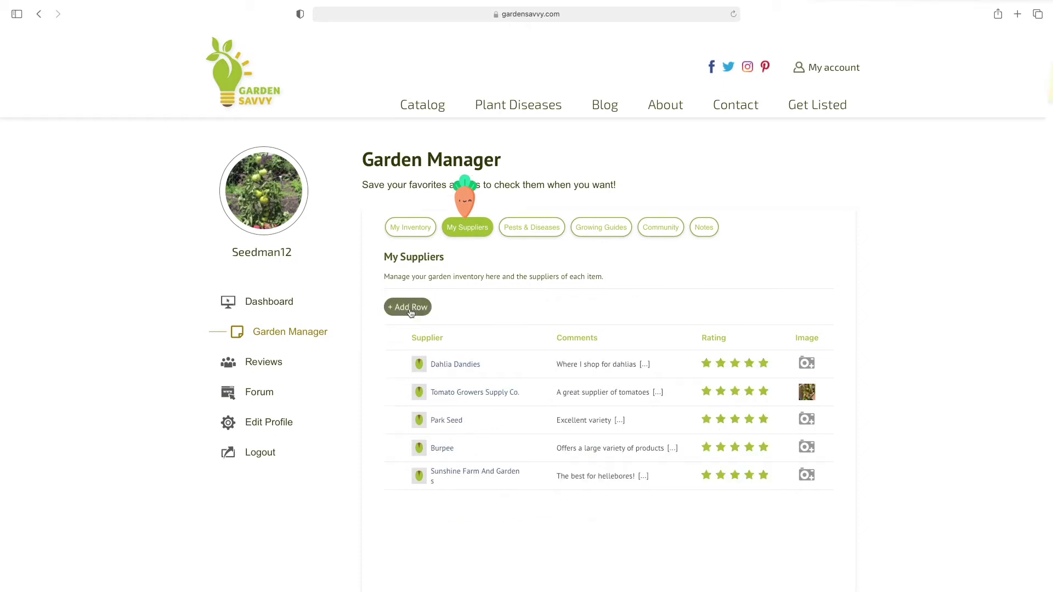
Step: Add a Tomato Fest supplier row commented 'Really great tomatoes' and save it
{"action": "left_click", "coordinate": [408, 307]}
{"action": "left_click", "coordinate": [454, 368]}
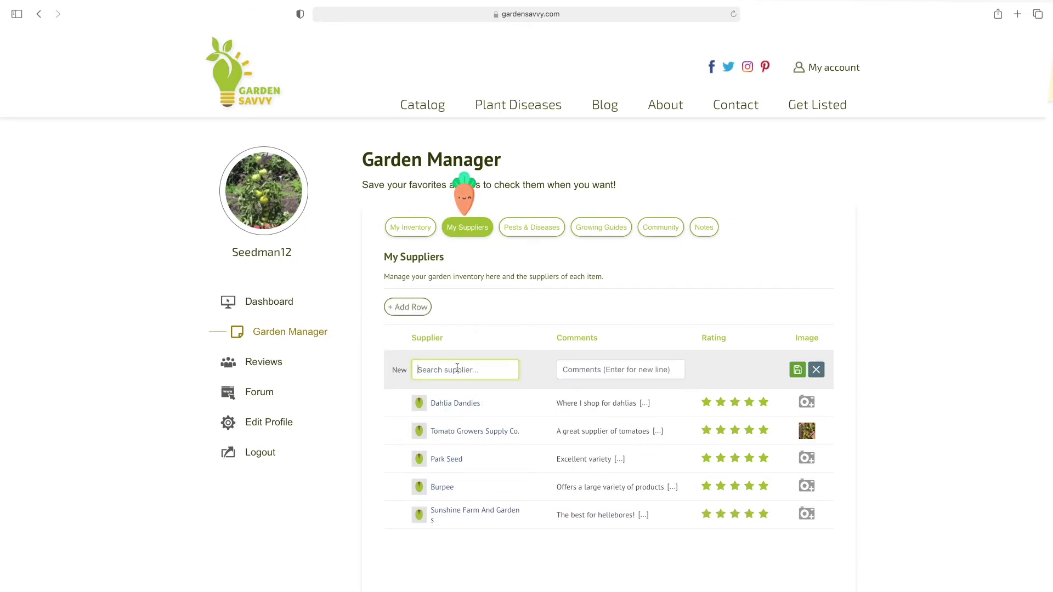
{"action": "type", "text": "tomato"}
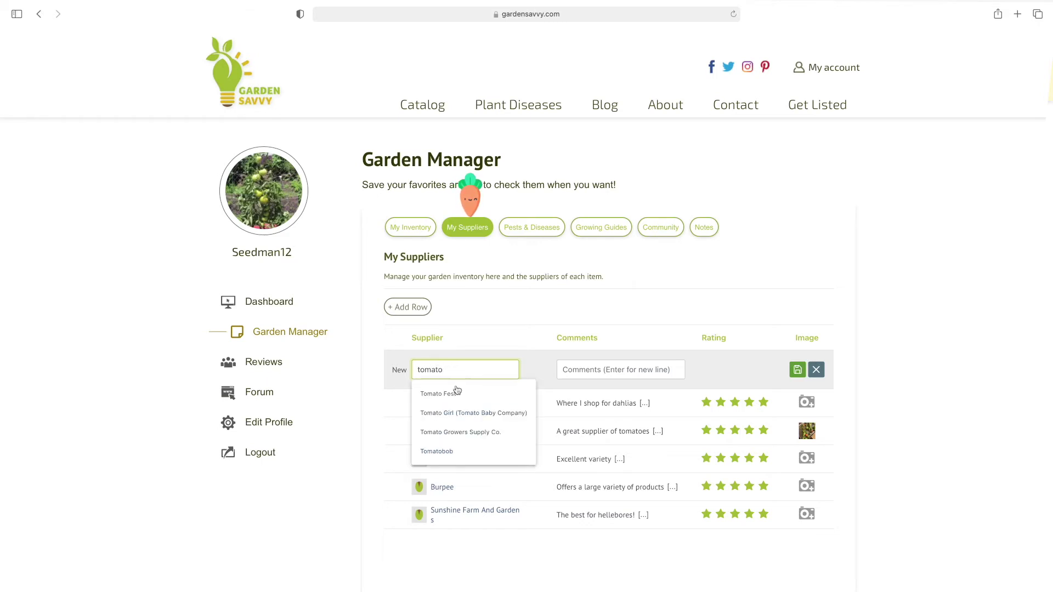
{"action": "left_click", "coordinate": [457, 393]}
{"action": "left_click", "coordinate": [603, 369]}
{"action": "type", "text": "Really great tomatoes"}
{"action": "left_click", "coordinate": [797, 368]}
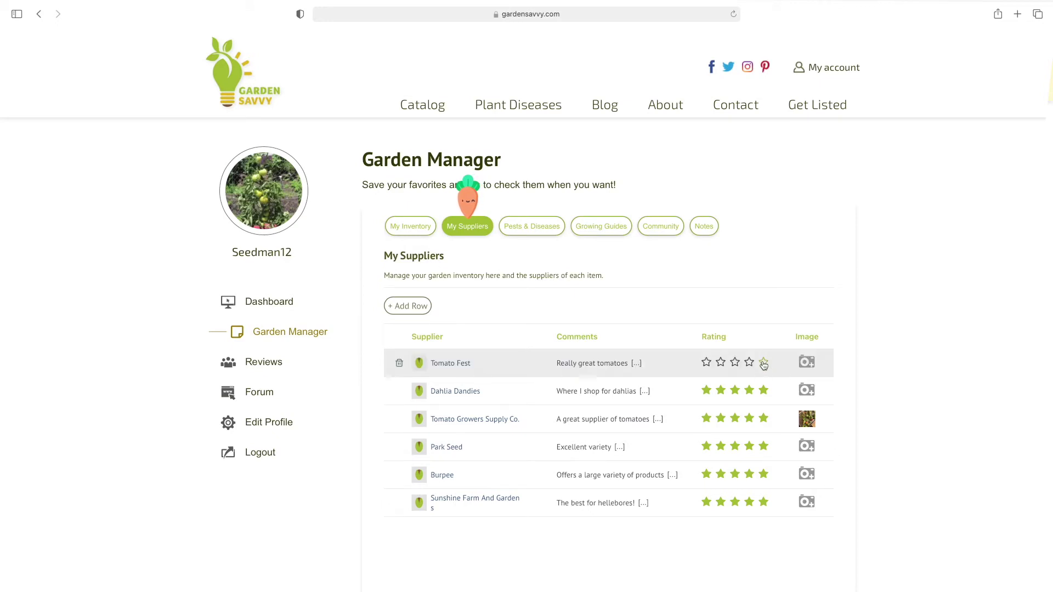
Step: Give Tomato Fest five stars, scroll Rosemania's review form, and close that page
{"action": "left_click", "coordinate": [763, 366]}
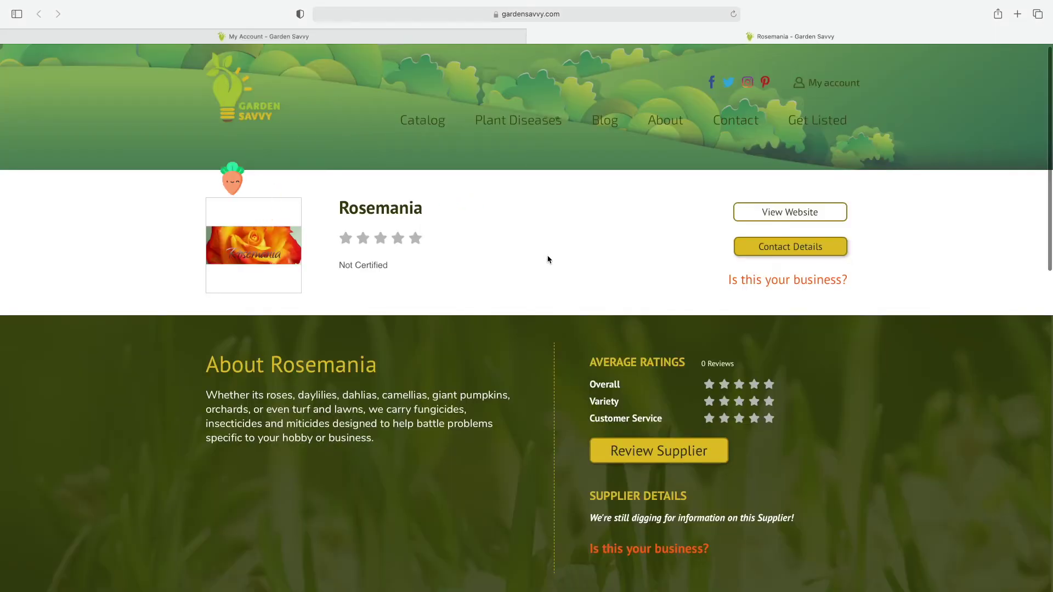
{"action": "scroll", "coordinate": [548, 258], "scroll_direction": "down", "scroll_amount": 3}
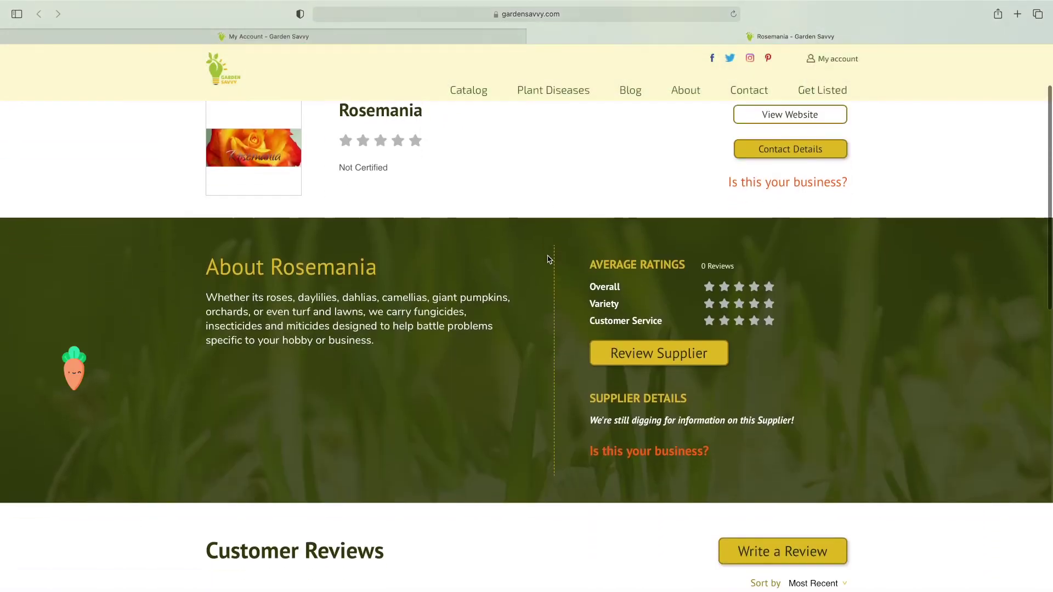
{"action": "scroll", "coordinate": [549, 257], "scroll_direction": "down", "scroll_amount": 3}
{"action": "scroll", "coordinate": [543, 257], "scroll_direction": "down", "scroll_amount": 5}
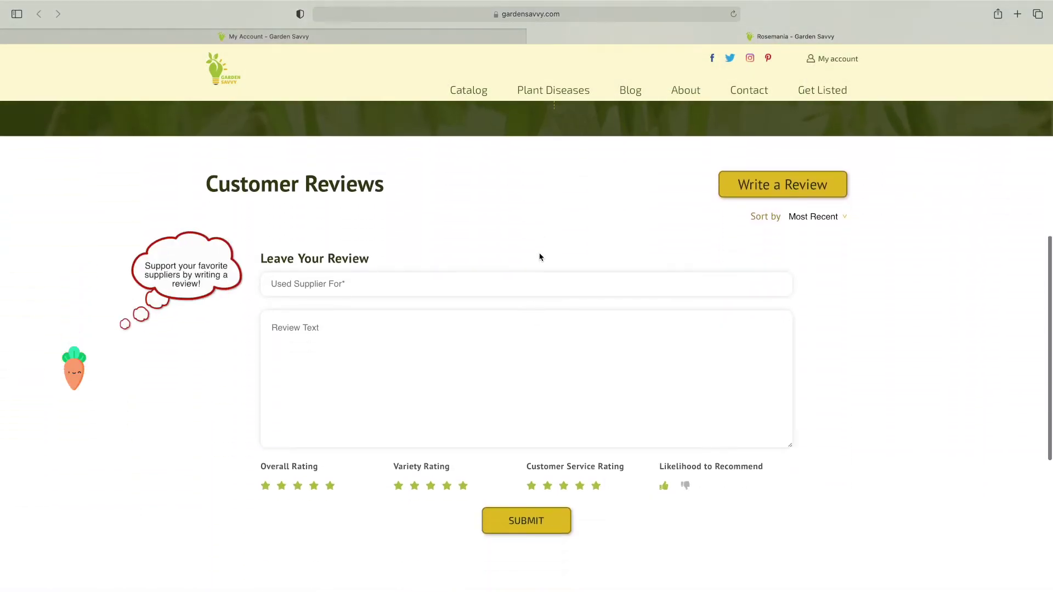
{"action": "scroll", "coordinate": [539, 257], "scroll_direction": "down", "scroll_amount": 2}
{"action": "scroll", "coordinate": [539, 255], "scroll_direction": "up", "scroll_amount": 2}
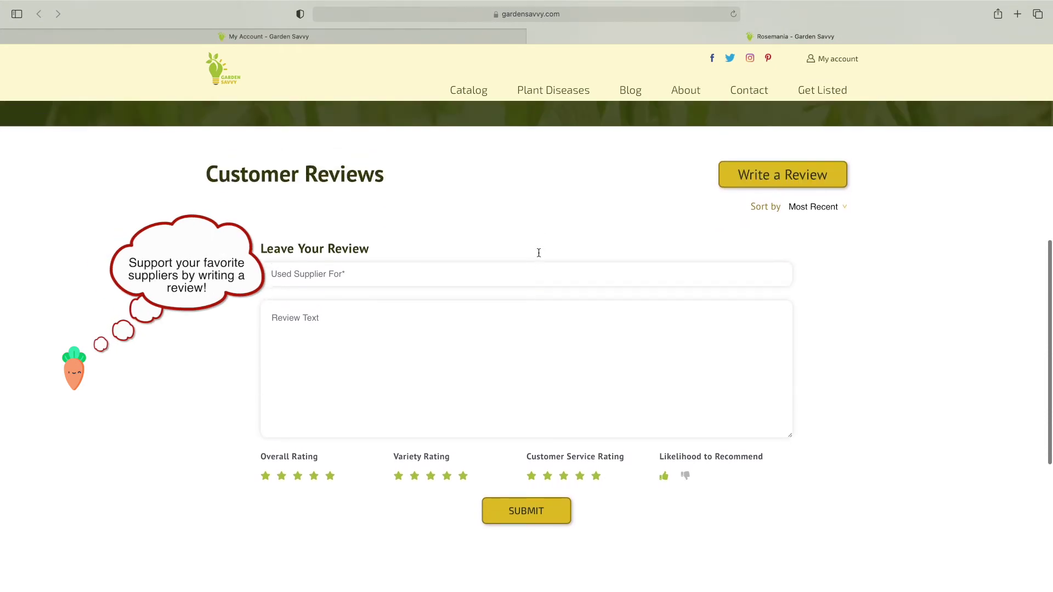
{"action": "key", "text": "super+w"}
{"action": "left_click", "coordinate": [542, 246]}
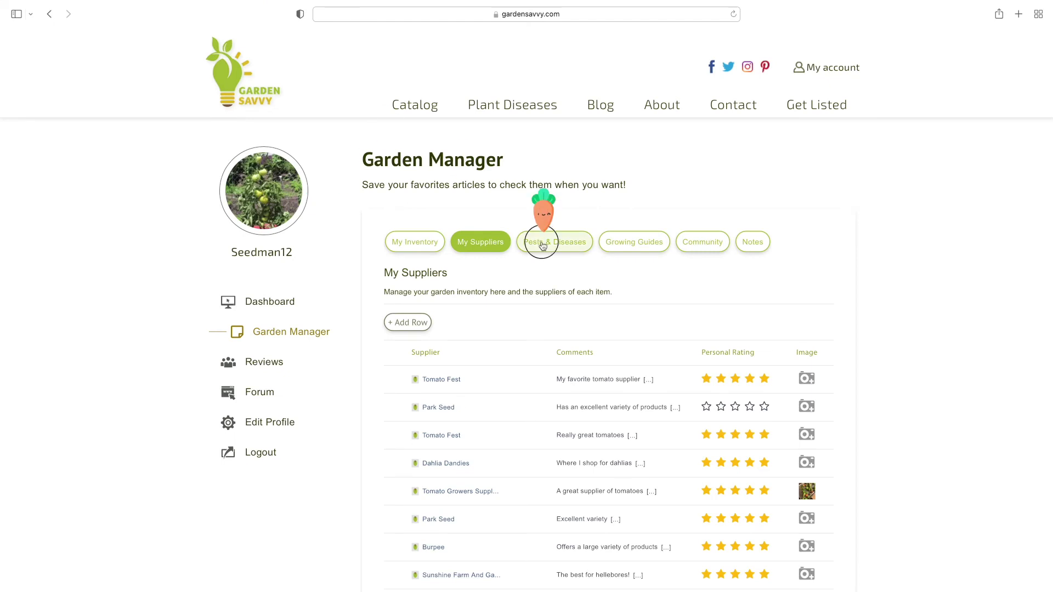
Step: Switch between Growing Guides and Pests & Diseases, ending on Pests & Diseases
{"action": "left_click", "coordinate": [610, 245]}
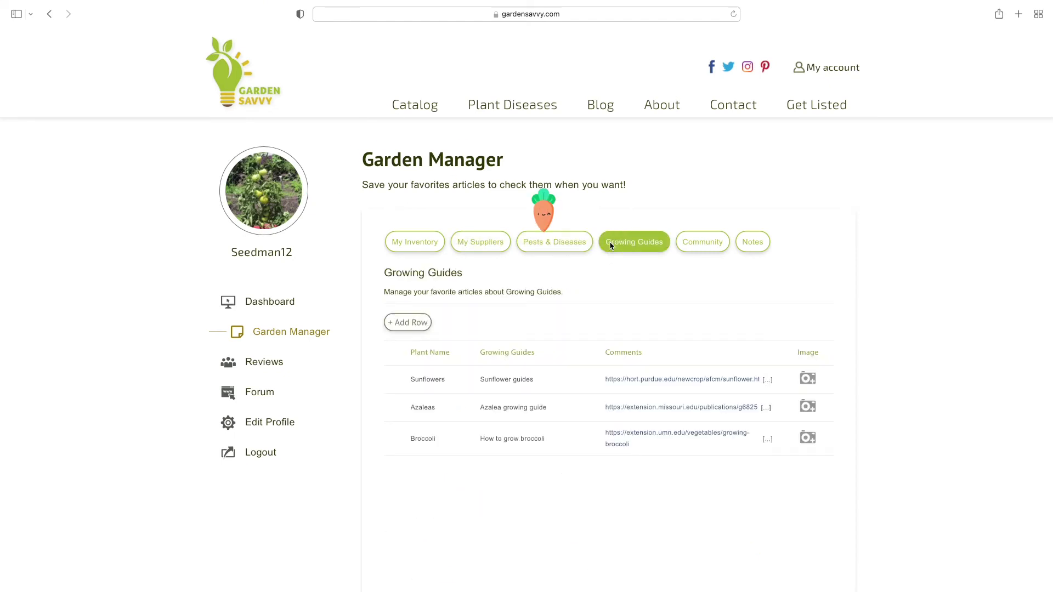
{"action": "left_click", "coordinate": [568, 248]}
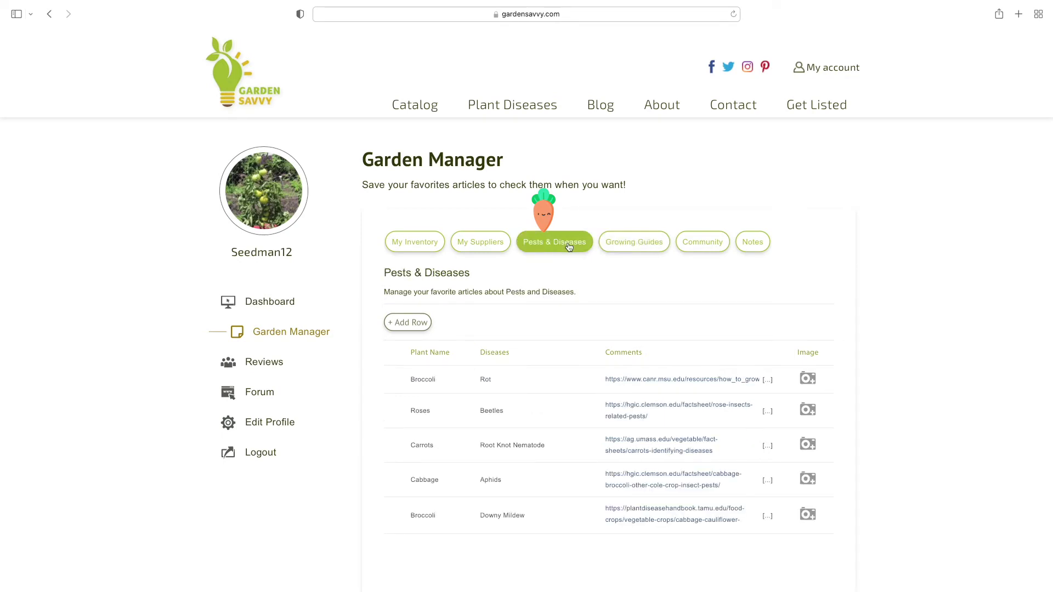
{"action": "left_click", "coordinate": [612, 247]}
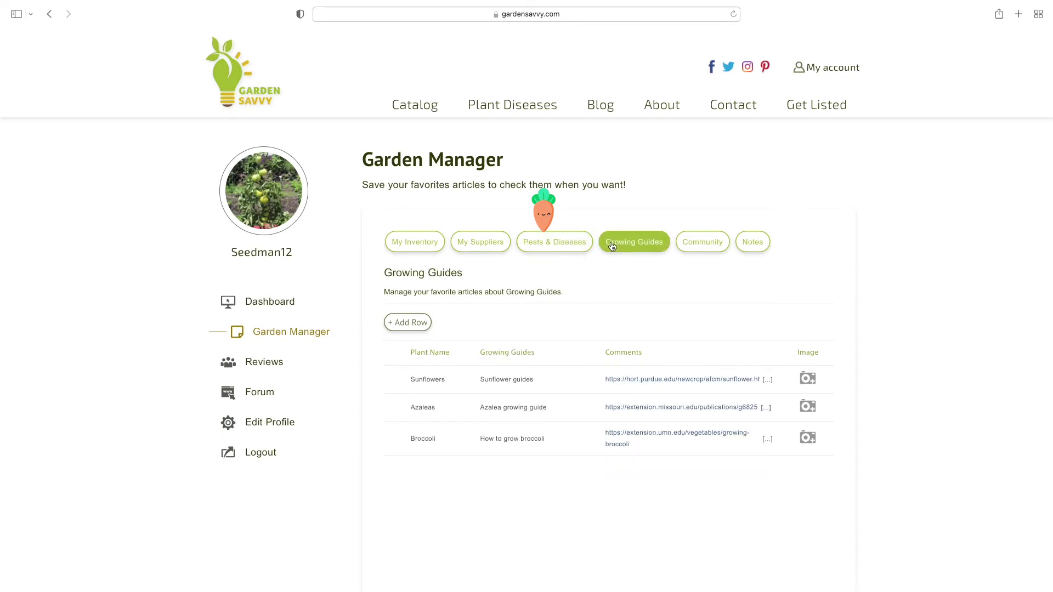
{"action": "left_click", "coordinate": [563, 246]}
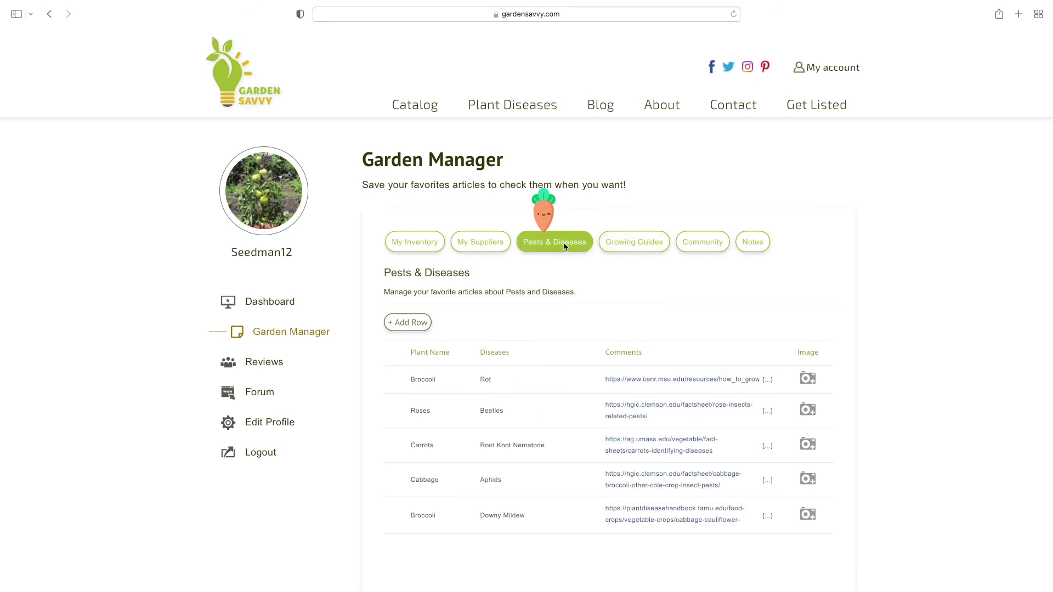
Step: Start a Broccoli entry linking the Penn State broccoli diseases-and-pests article
{"action": "left_click", "coordinate": [422, 328]}
{"action": "left_click", "coordinate": [435, 386]}
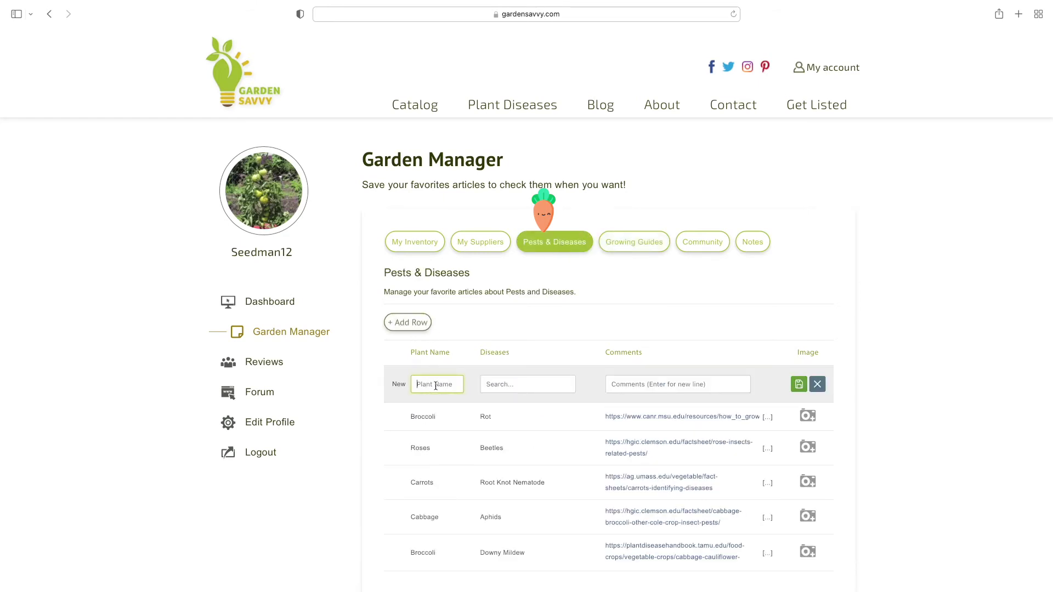
{"action": "type", "text": "Broccoli"}
{"action": "key", "text": "Tab"}
{"action": "type", "text": "broc"}
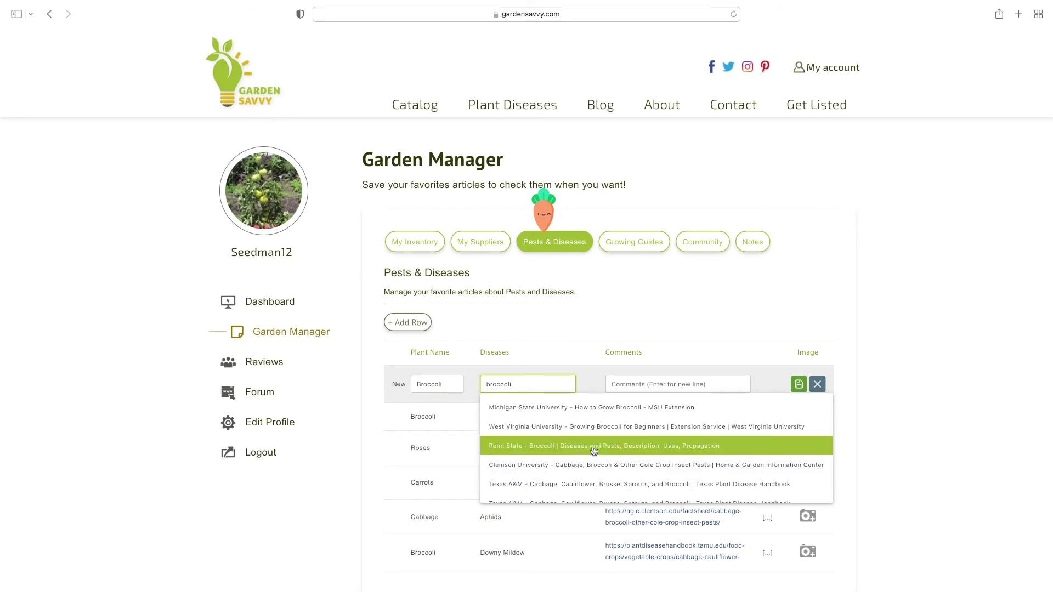
{"action": "left_click", "coordinate": [593, 450]}
{"action": "left_click", "coordinate": [630, 386]}
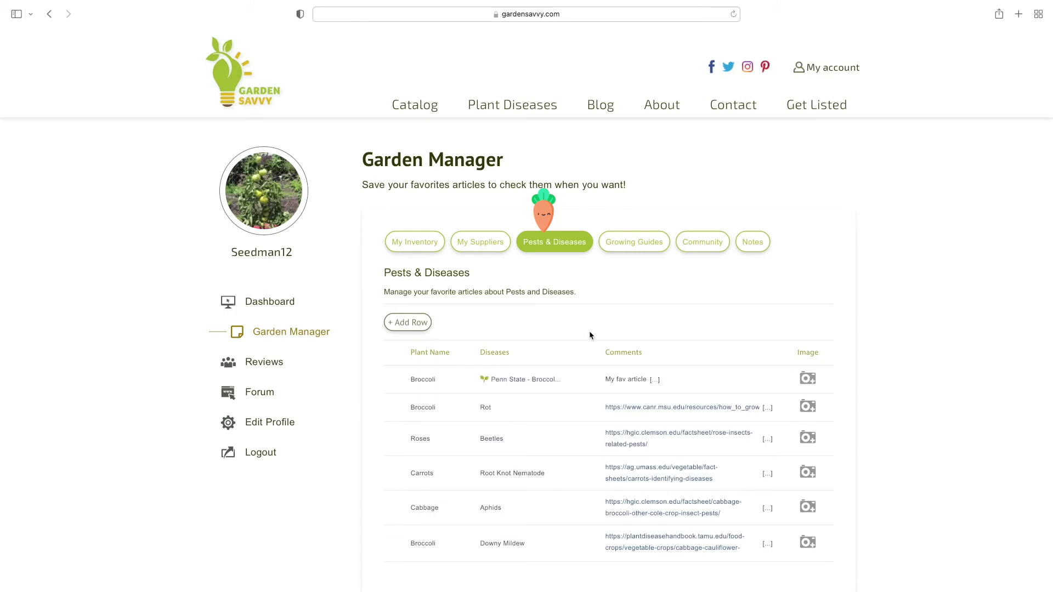
{"action": "mouse_move", "coordinate": [538, 384]}
{"action": "type", "text": "My fav article"}
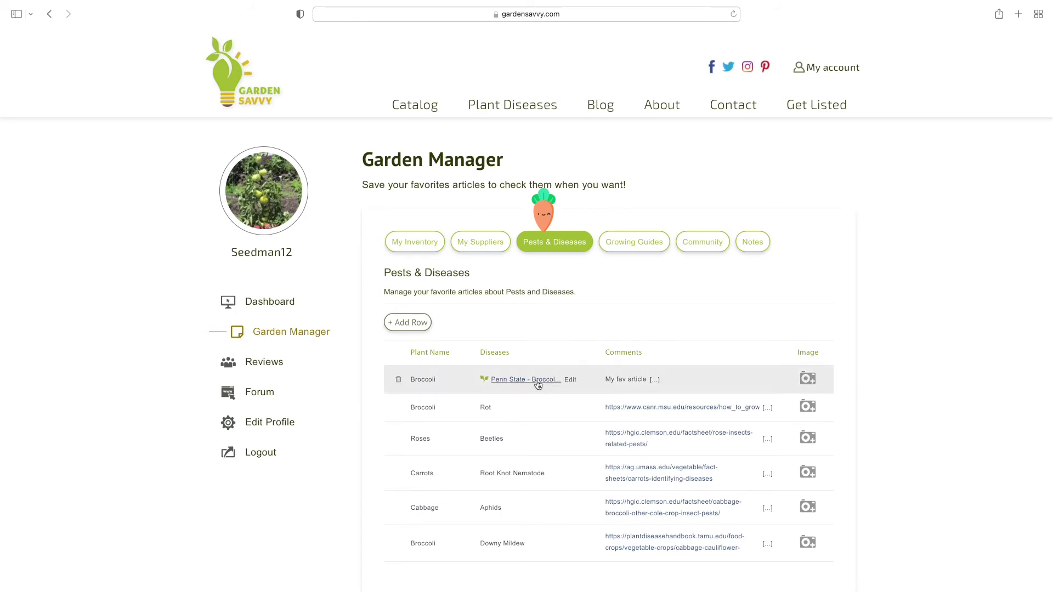
Step: Open the Penn State - Broccoli article in PlantVillage, scroll through it, and return to My Account
{"action": "left_click", "coordinate": [537, 384]}
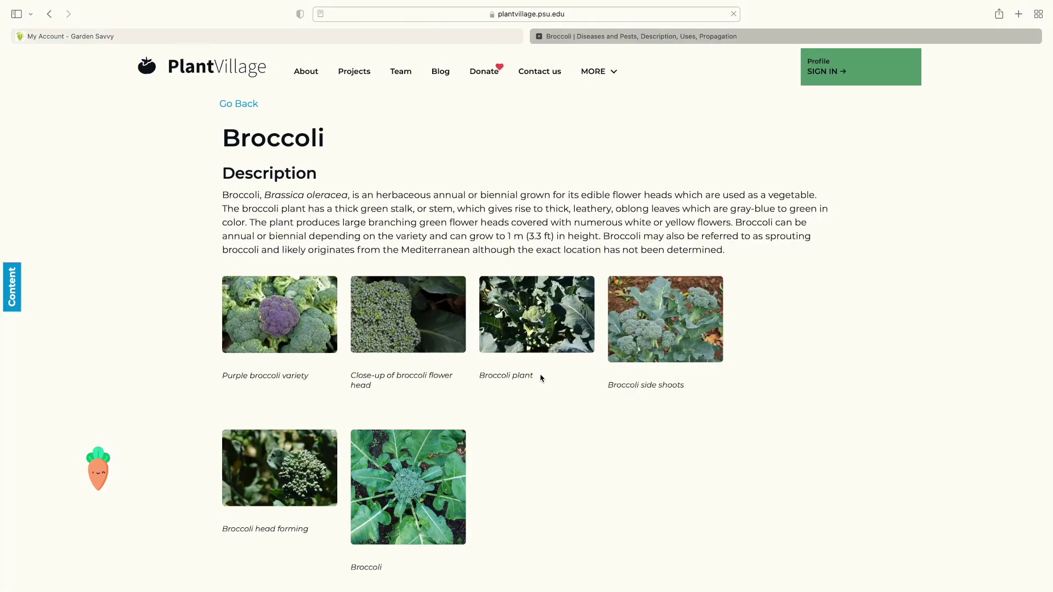
{"action": "scroll", "coordinate": [505, 250], "scroll_direction": "down", "scroll_amount": 3}
{"action": "scroll", "coordinate": [505, 250], "scroll_direction": "down", "scroll_amount": 4}
{"action": "scroll", "coordinate": [504, 250], "scroll_direction": "down", "scroll_amount": 4}
{"action": "scroll", "coordinate": [505, 249], "scroll_direction": "up", "scroll_amount": 10}
{"action": "scroll", "coordinate": [506, 249], "scroll_direction": "up", "scroll_amount": 2}
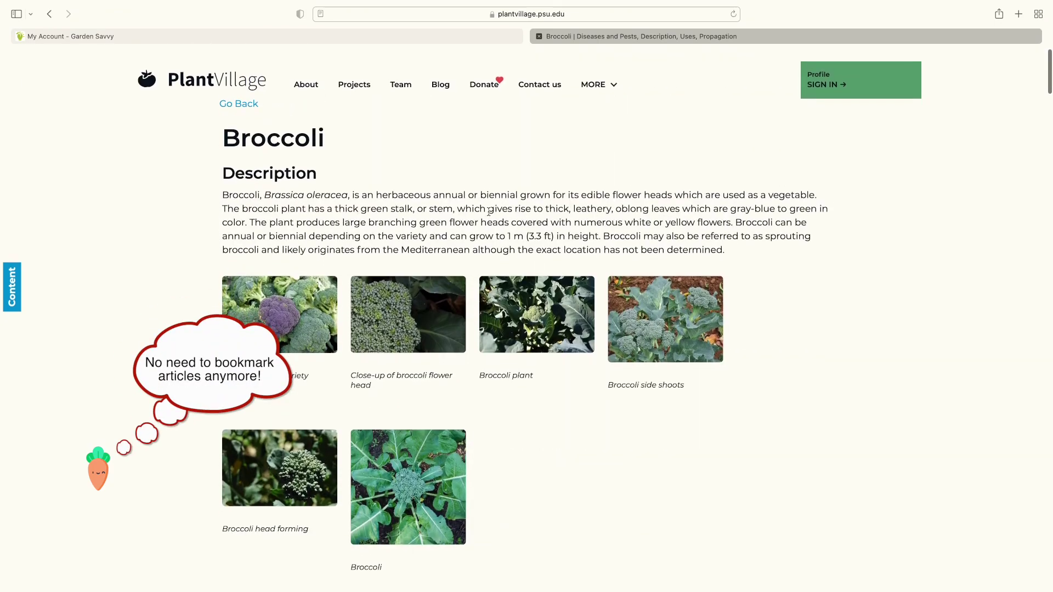
{"action": "left_click", "coordinate": [348, 38]}
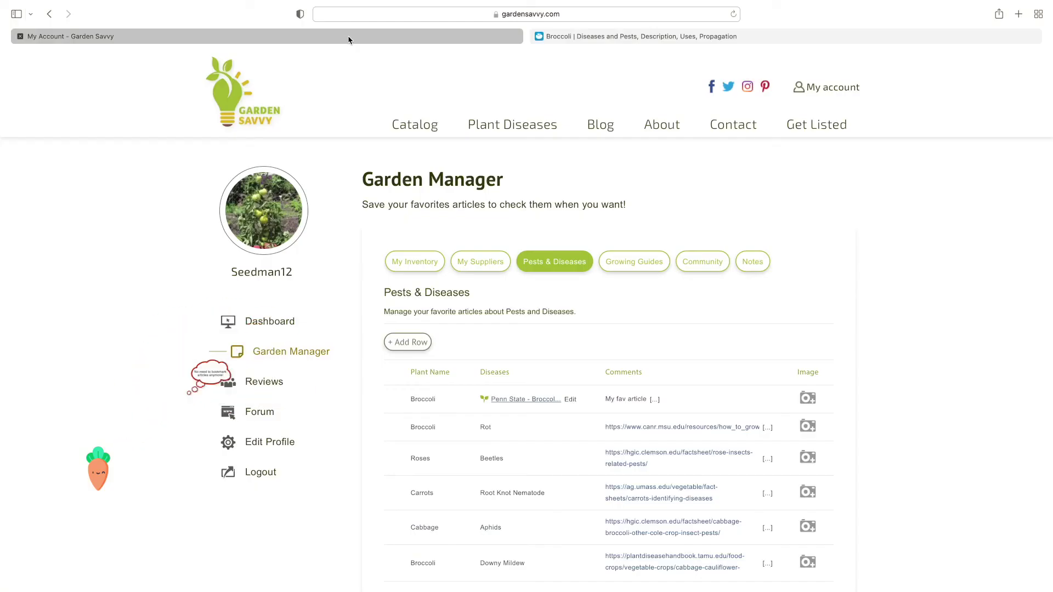